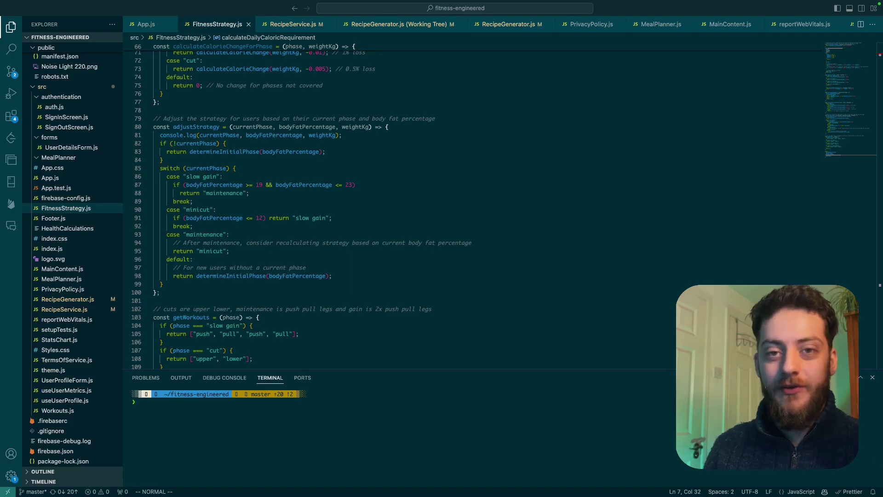
Scroll through the Excalidraw organisation's GitHub page to view its pinned repositories
scroll(281, 285, up, 1)
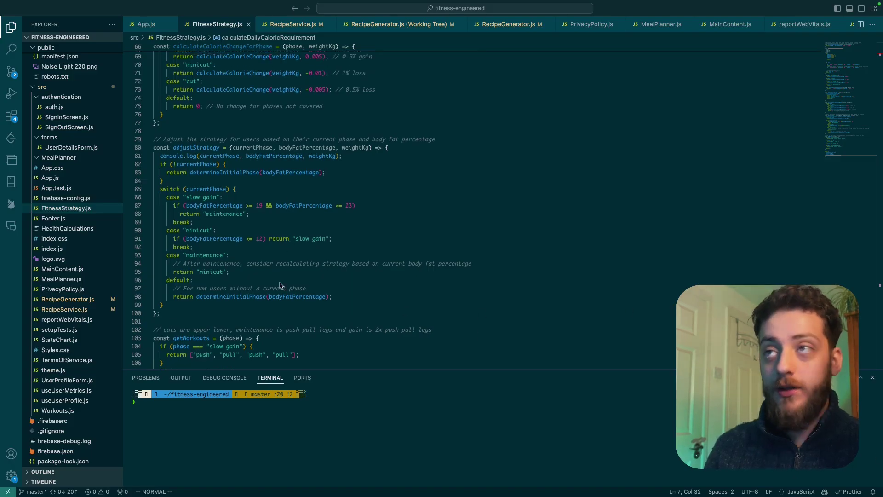
scroll(283, 276, up, 5)
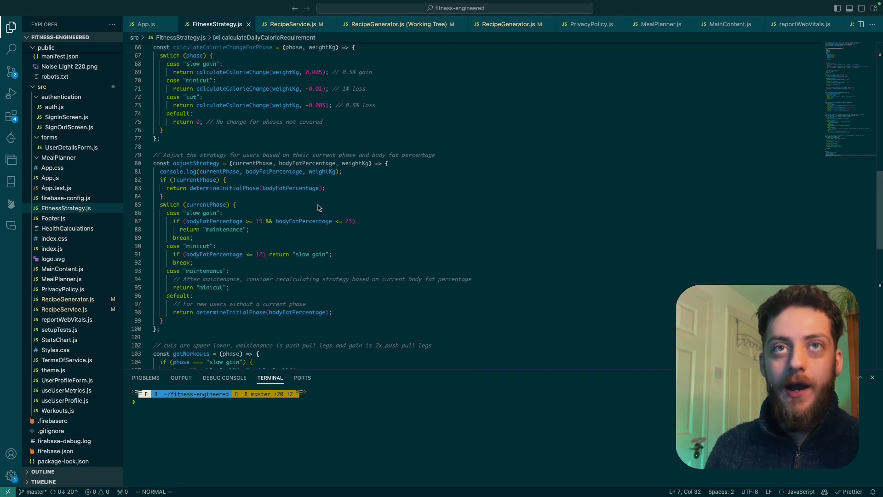
scroll(289, 222, up, 1)
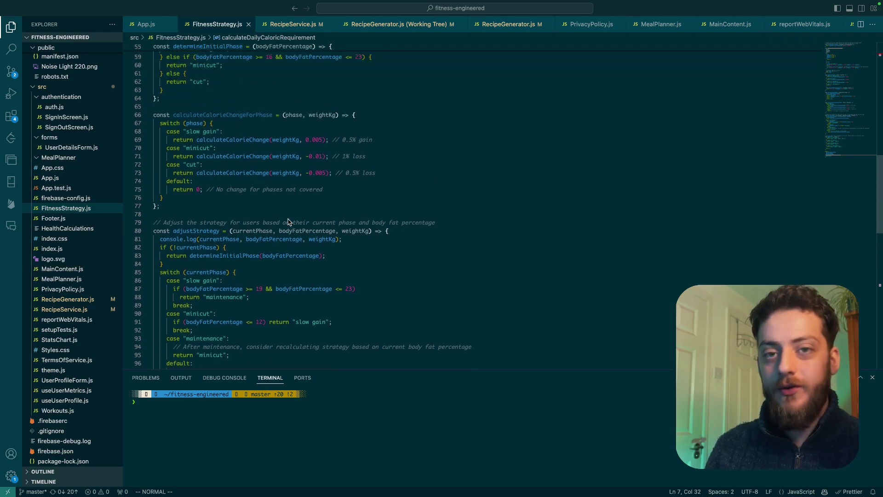
scroll(334, 272, down, 1)
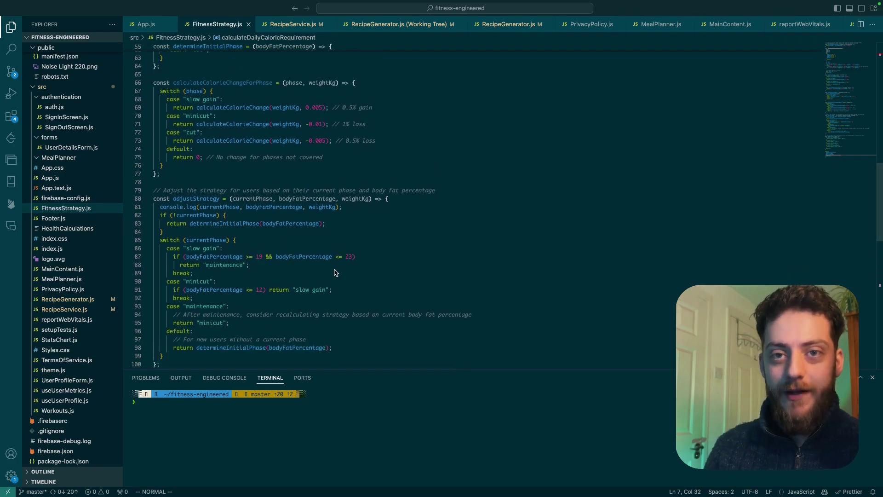
scroll(333, 279, down, 1)
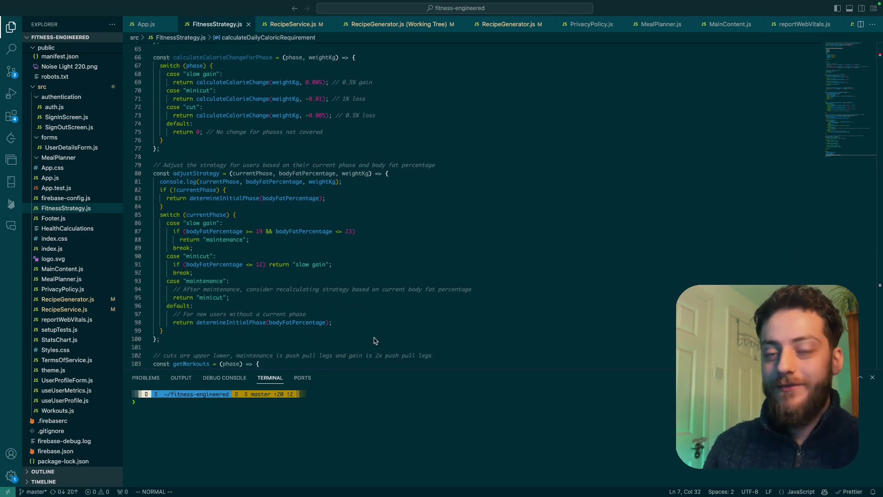
scroll(375, 340, down, 1)
scroll(401, 303, up, 1)
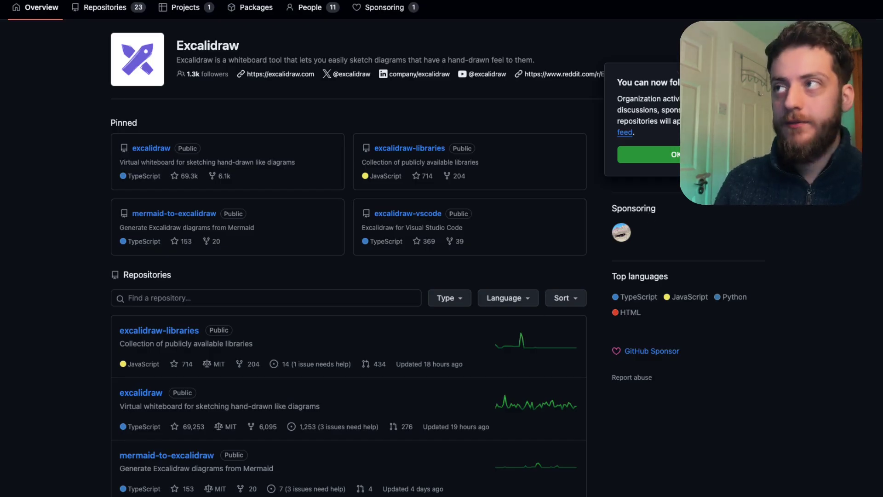
Dismiss the follow notice and scroll down the excalidraw README to its whiteboard demo image
click(662, 154)
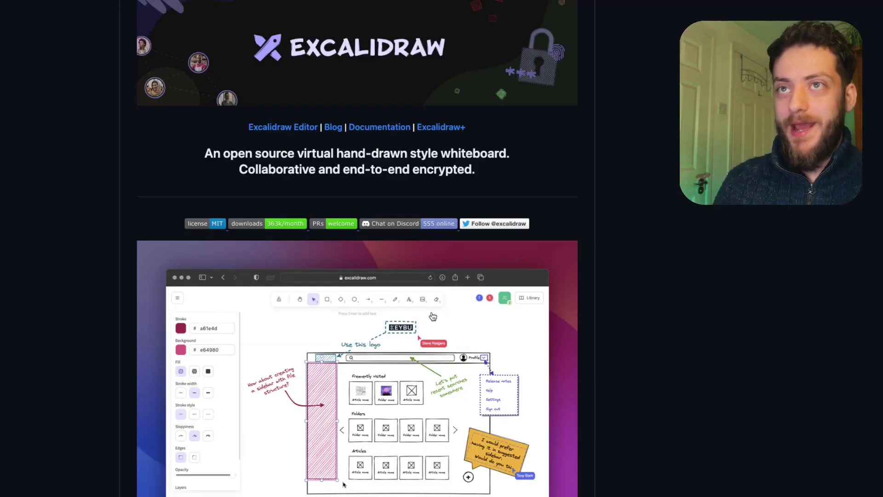
scroll(445, 345, down, 2)
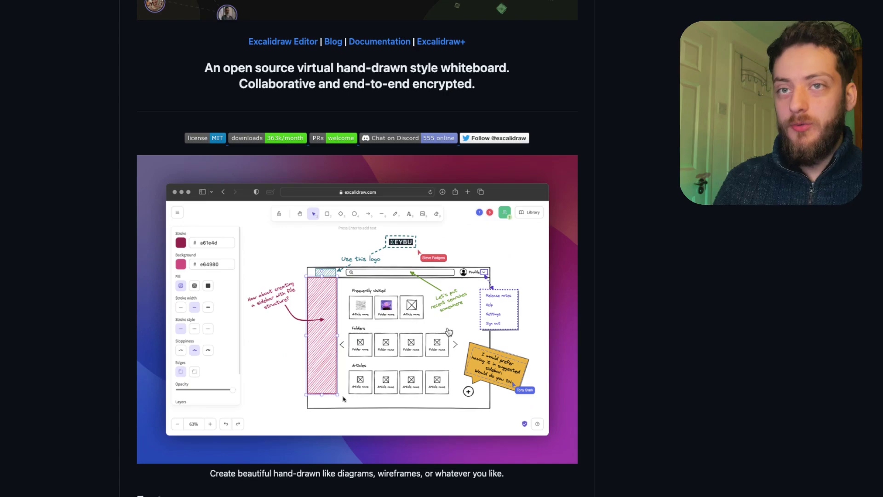
scroll(437, 349, down, 6)
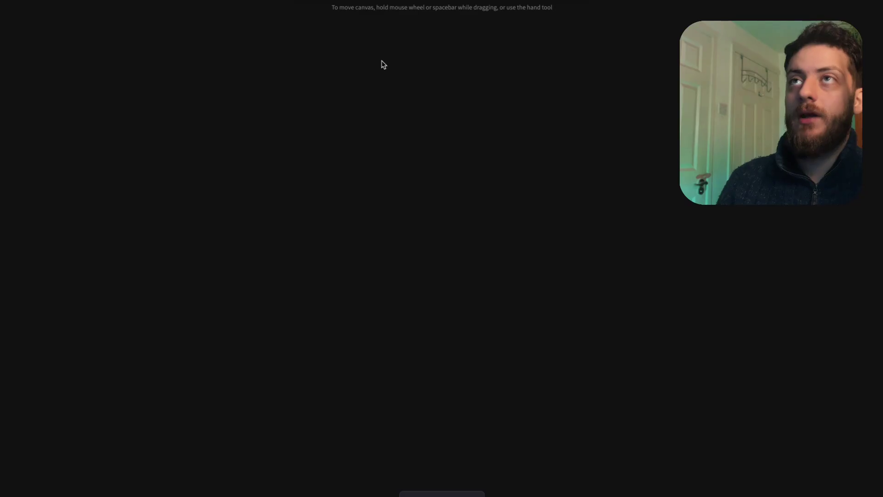
Draw a rounded rectangle and add 'Writing + Drawing =' text above it
key(r)
drag(147, 193, 351, 297)
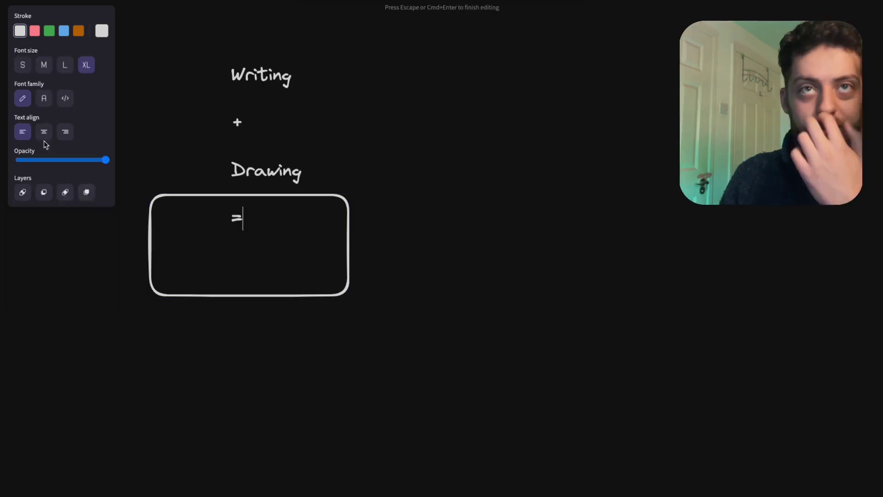
click(44, 138)
key(Escape)
Move the rectangle beneath the text and start entering text inside the box
drag(339, 193, 356, 263)
click(465, 284)
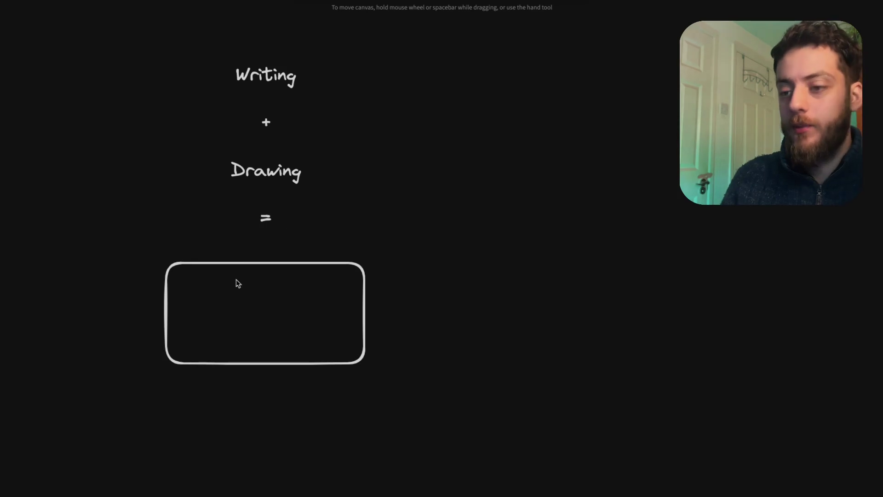
click(237, 263)
key(Return)
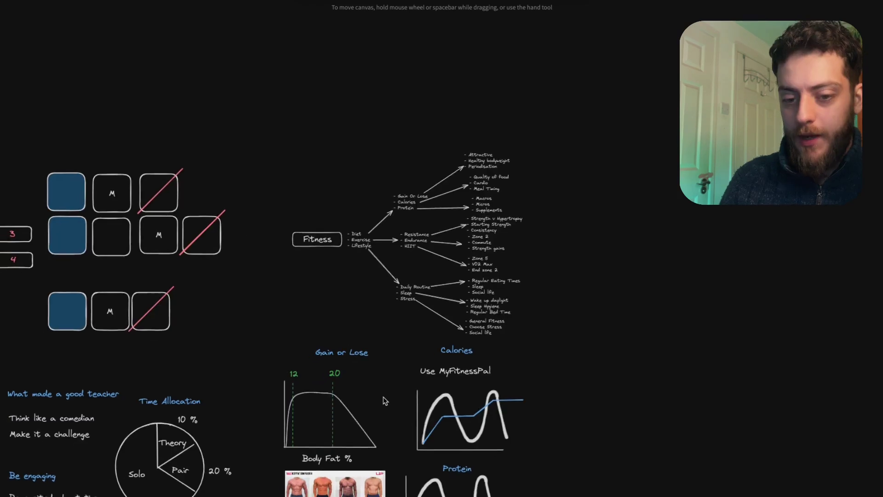
scroll(385, 401, left, 10)
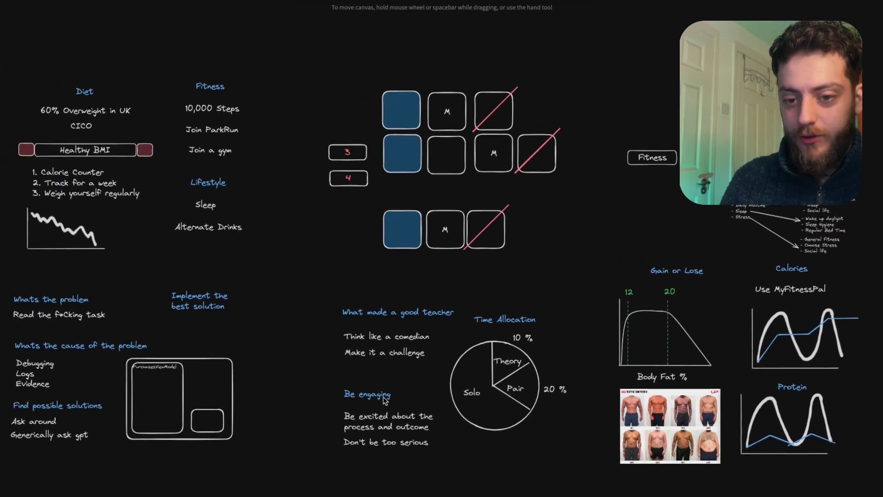
scroll(385, 401, right, 2)
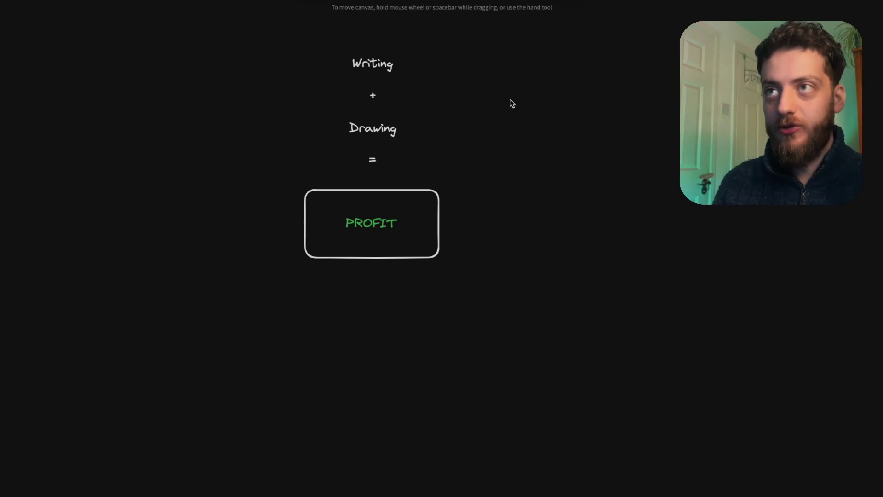
scroll(509, 103, up, 2)
scroll(242, 290, up, 3)
scroll(243, 291, left, 2)
scroll(244, 291, up, 2)
scroll(244, 291, left, 2)
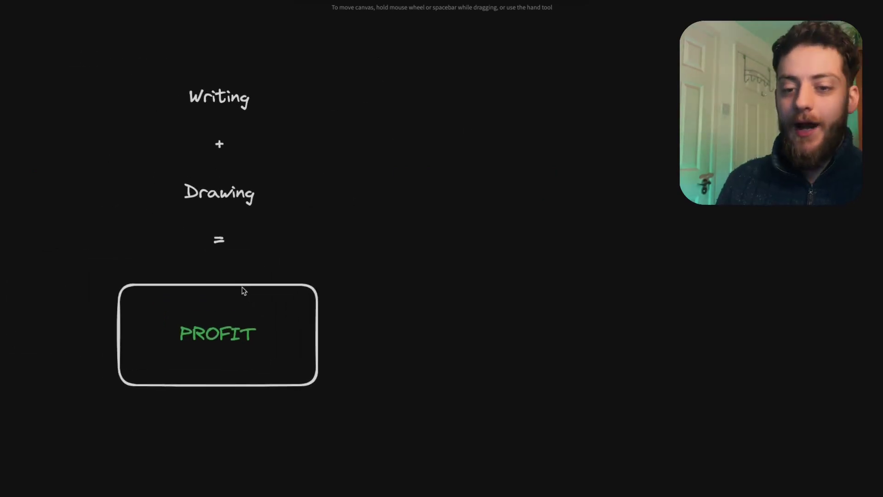
scroll(243, 292, right, 1)
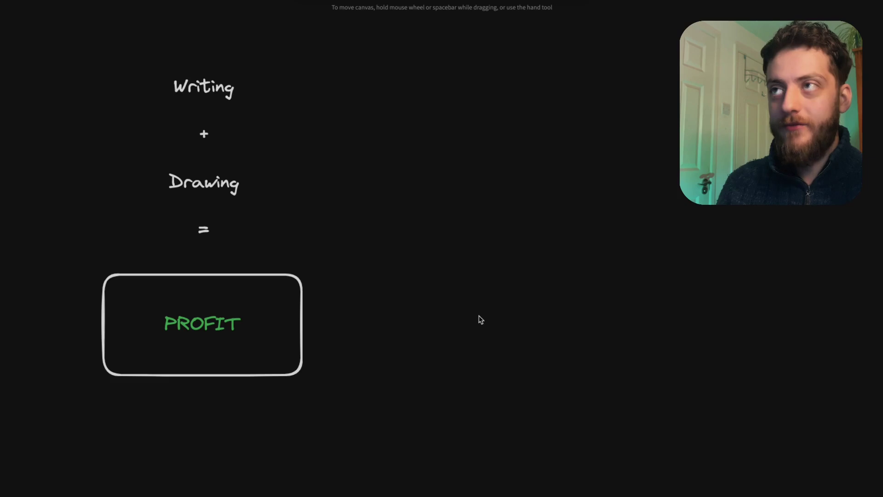
Scroll the canvas away from the PROFIT sketch toward the Loading Information area
scroll(469, 304, up, 1)
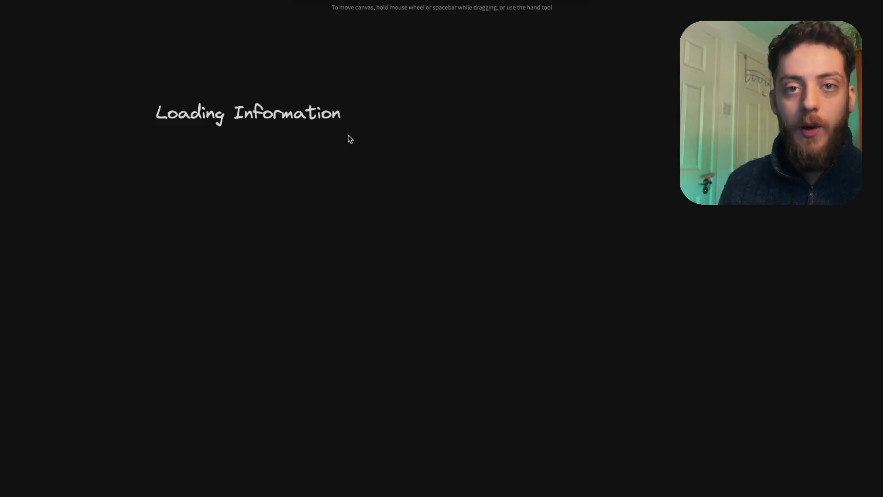
Draw a large box under the heading labelled BaseInformationViewModel.cs
key(r)
drag(159, 153, 463, 360)
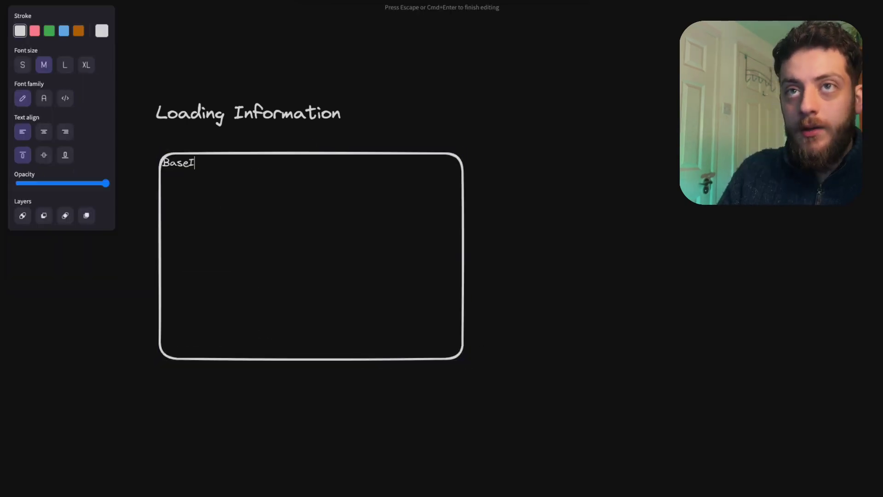
text(nfo)
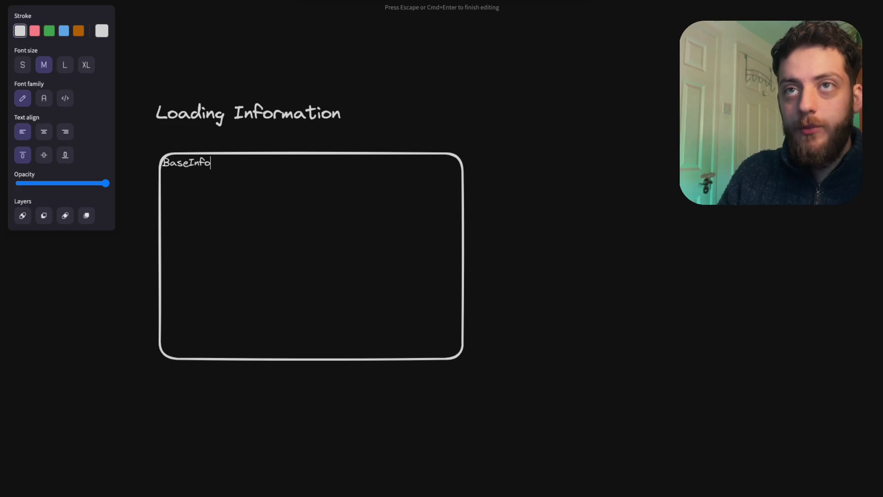
text(rmationViewModel.cs)
key(Escape)
Draw a narrower ListOrGraphicVM.cs box inside it and paste a duplicate of it
drag(163, 175, 290, 351)
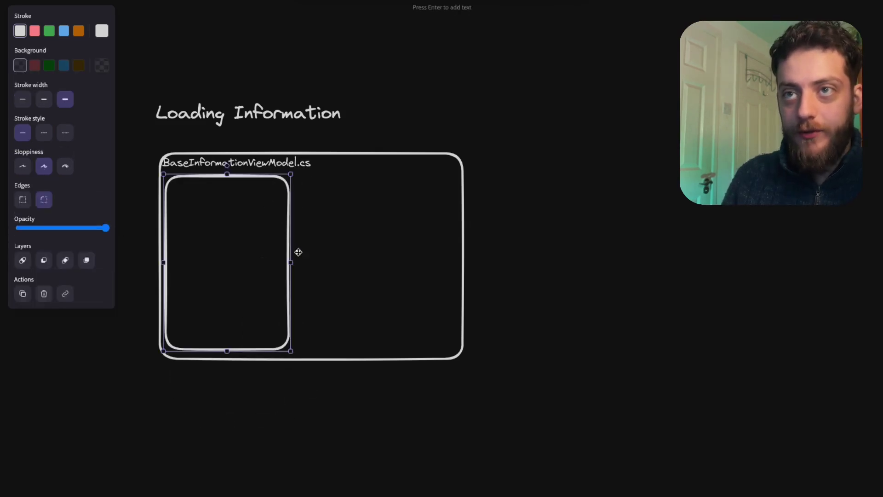
drag(291, 262, 275, 262)
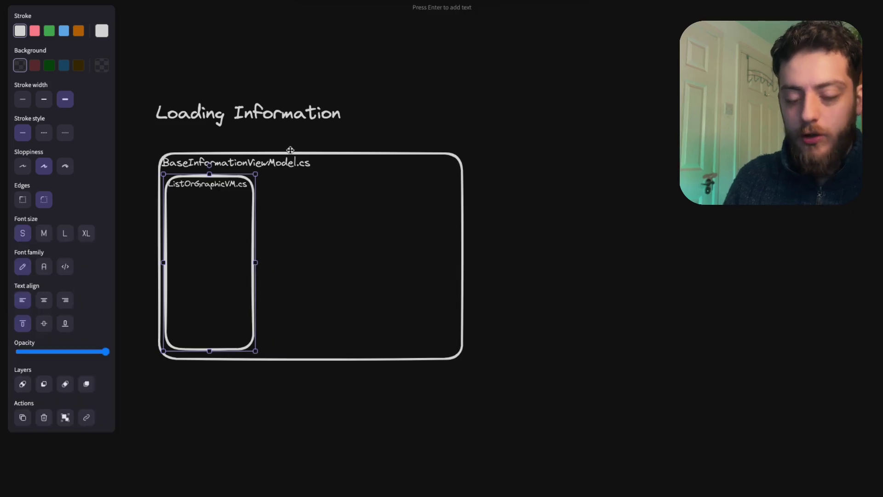
key(ctrl+c)
key(ctrl+v)
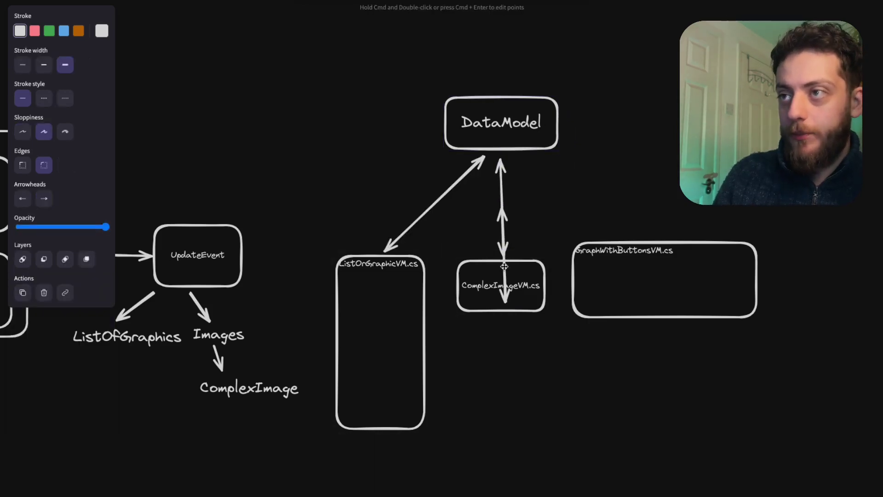
Paste a copy of the double-headed arrow and connect DataModel to GraphWithButtonsVM.cs
key(ctrl+v)
drag(558, 226, 562, 201)
drag(568, 234, 658, 232)
click(646, 146)
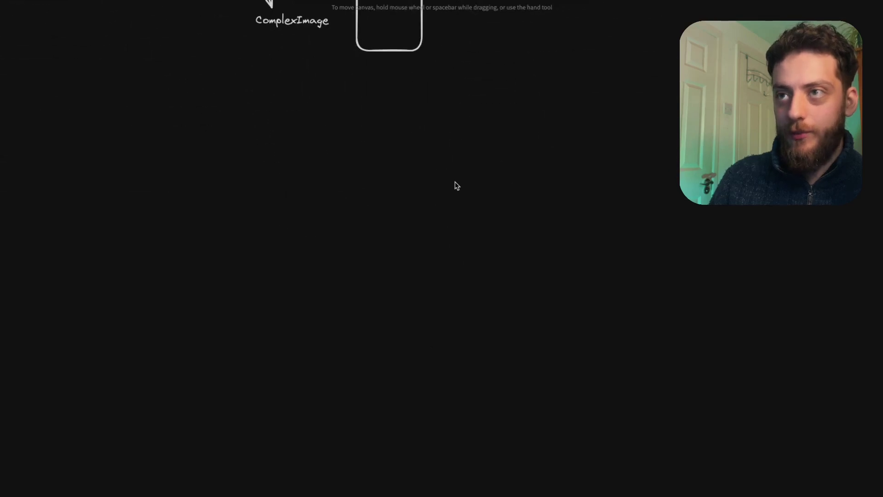
Add an extra-large 'Write down the points' heading and draw a circle centred beneath it
double_click(335, 199)
click(87, 65)
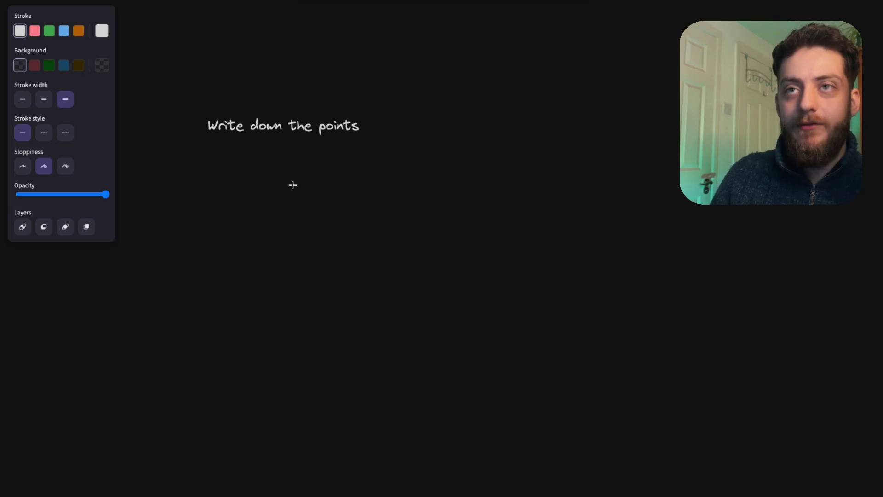
drag(285, 171, 281, 350)
drag(282, 234, 365, 233)
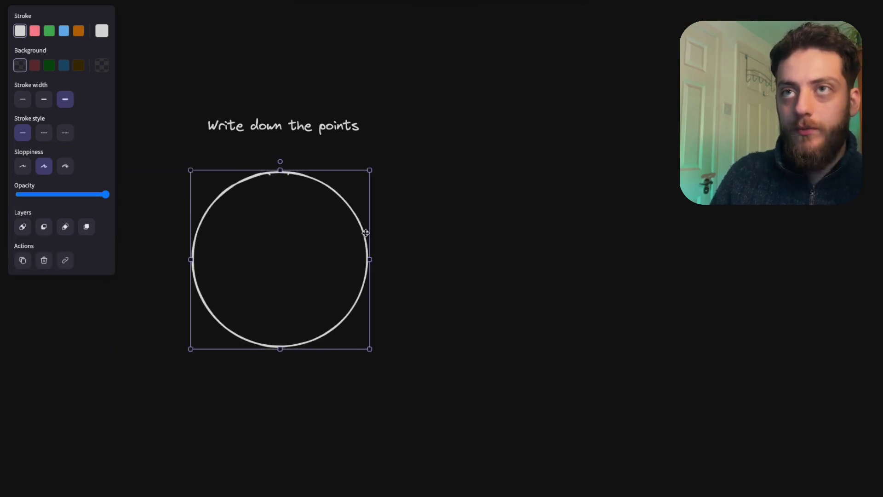
key(Escape)
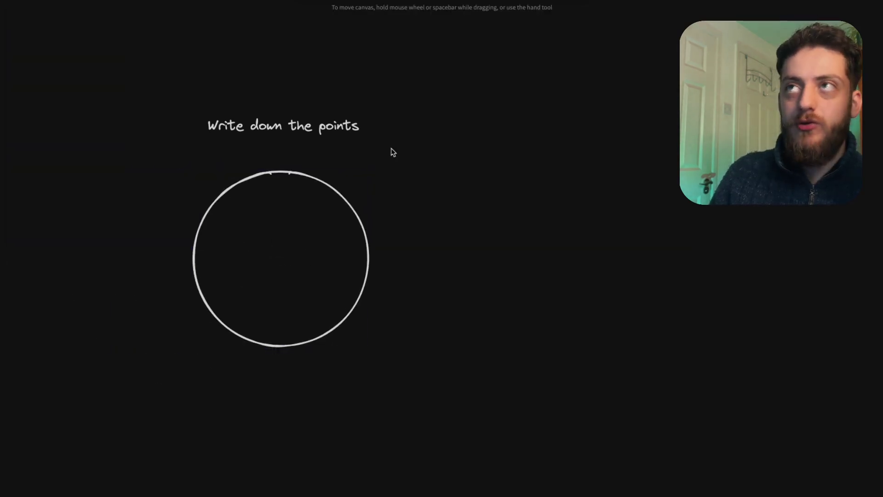
Draw a dividing line from the circle's top and edit the 70% Listening label
key(l)
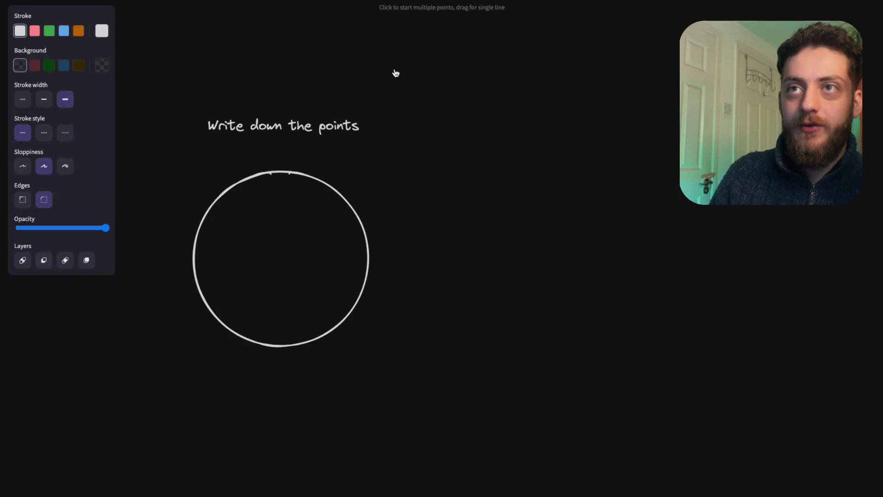
click(279, 172)
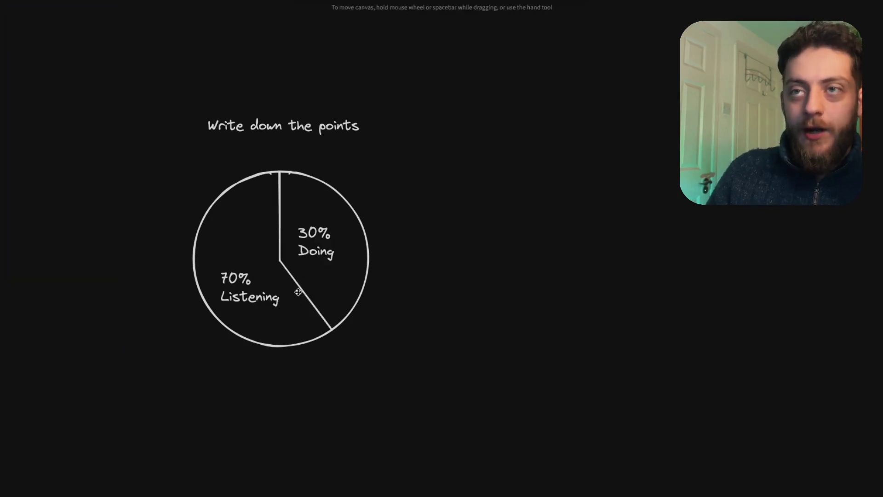
double_click(224, 286)
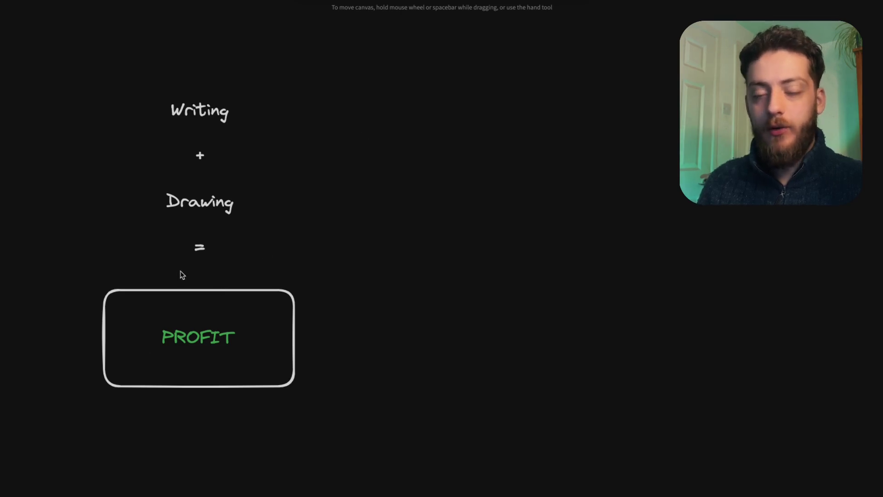
Open the 'Writing + Drawing =' text for editing to replace Drawing with Excalidraw
click(209, 201)
key(Return)
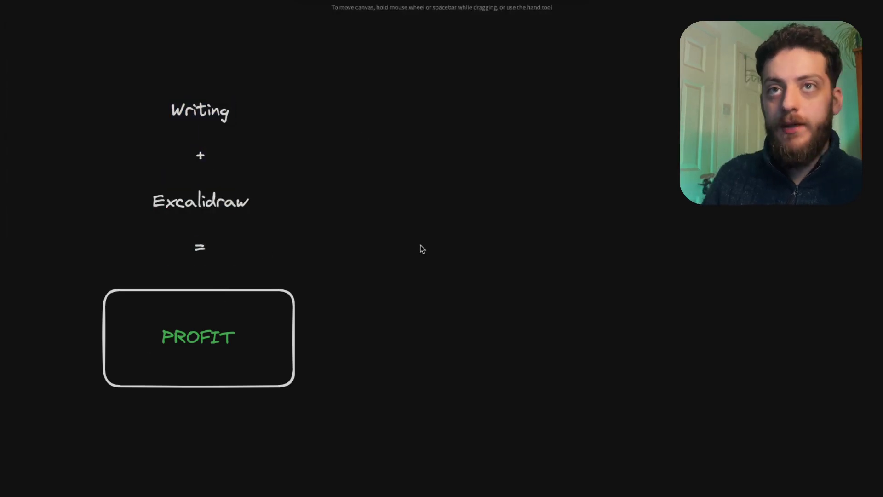